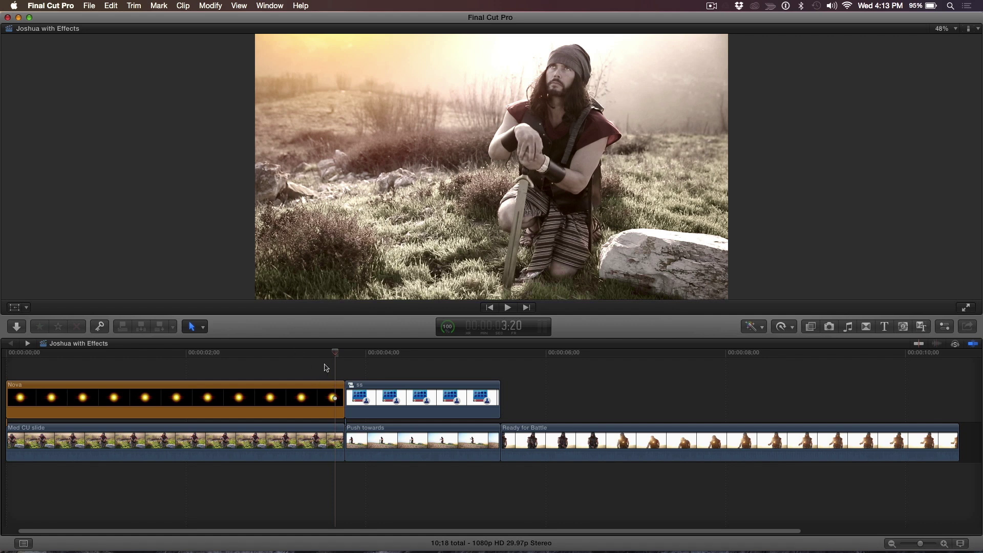
Preview the shots, briefly disabling and re-enabling Nova and ss to compare the edit without them
left_click_drag(338, 356, 266, 353)
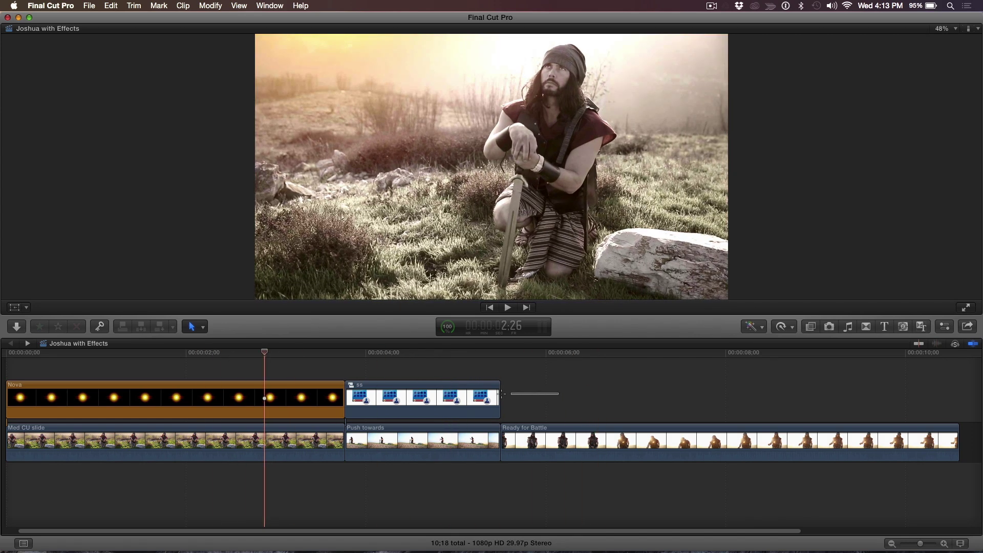
left_click_drag(501, 393, 279, 403)
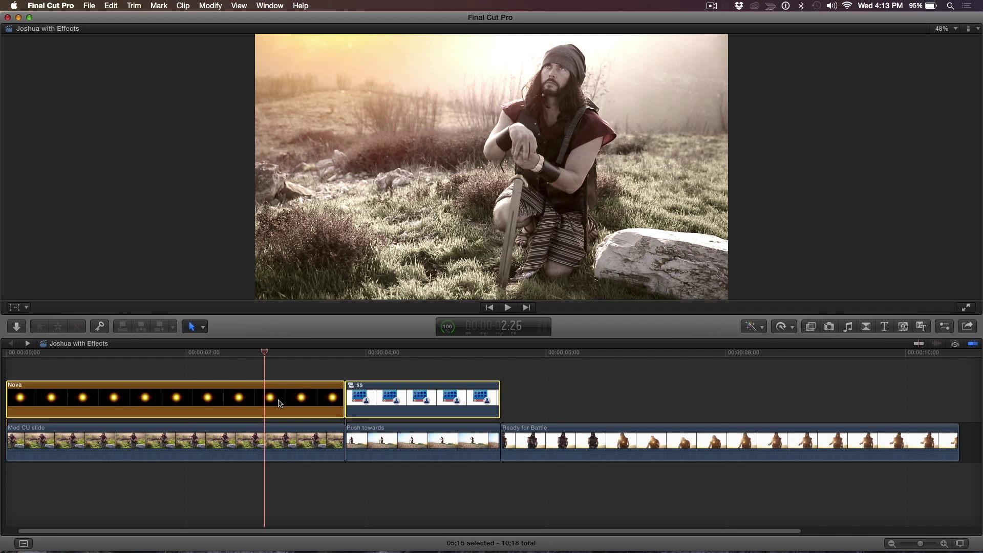
key("v")
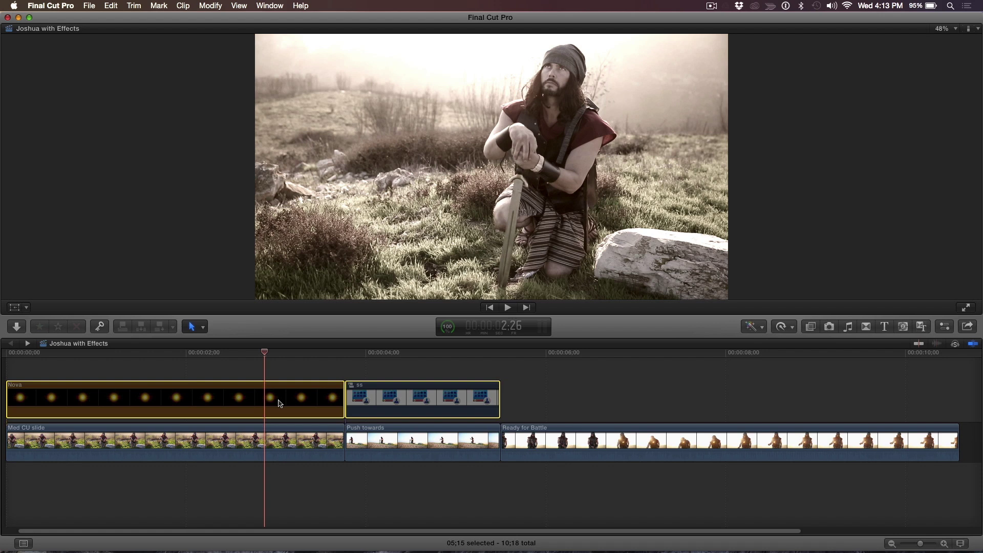
key("v")
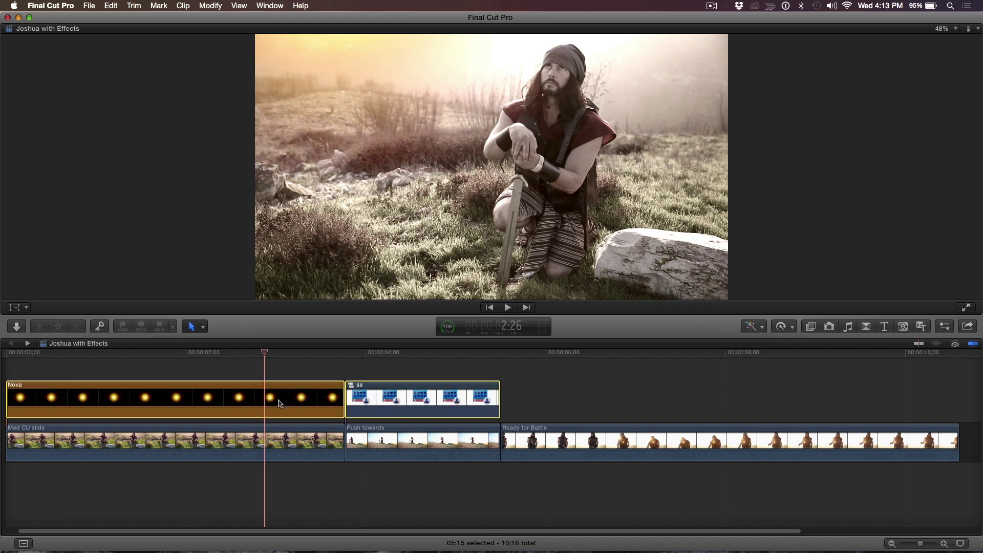
left_click_drag(261, 357, 421, 354)
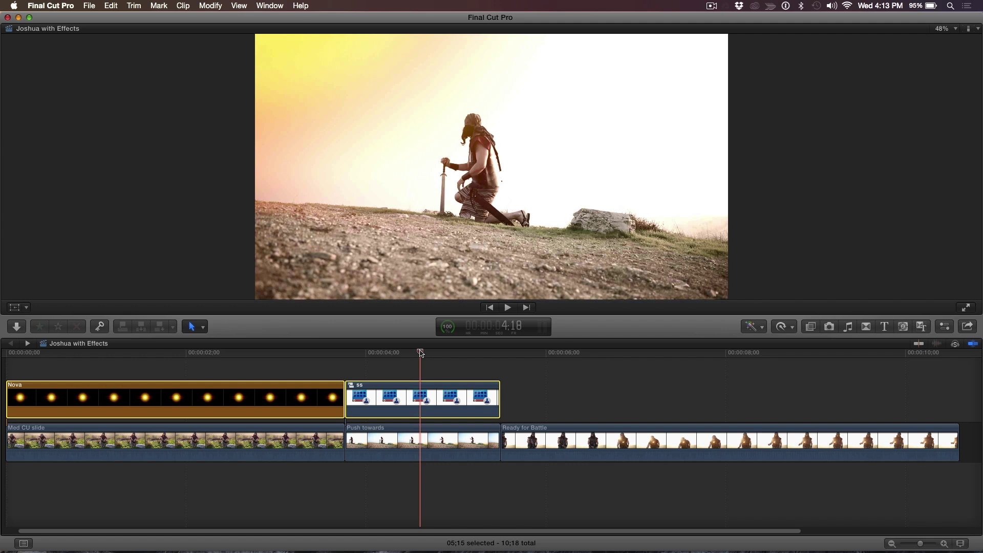
Inspect the contents of the ss compound clip, then preview Med CU slide and Ready for Battle
double_click(392, 395)
left_click(100, 367)
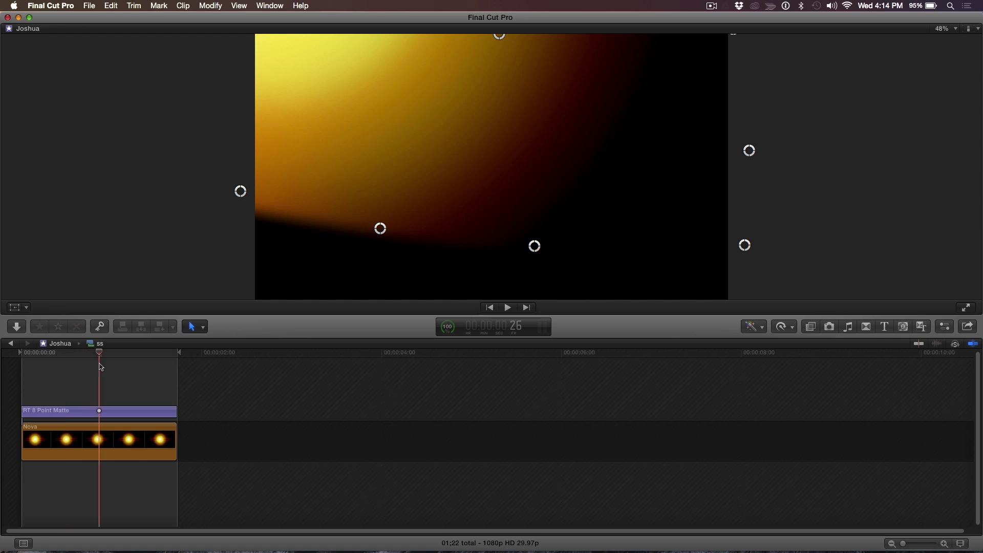
key("shift+z")
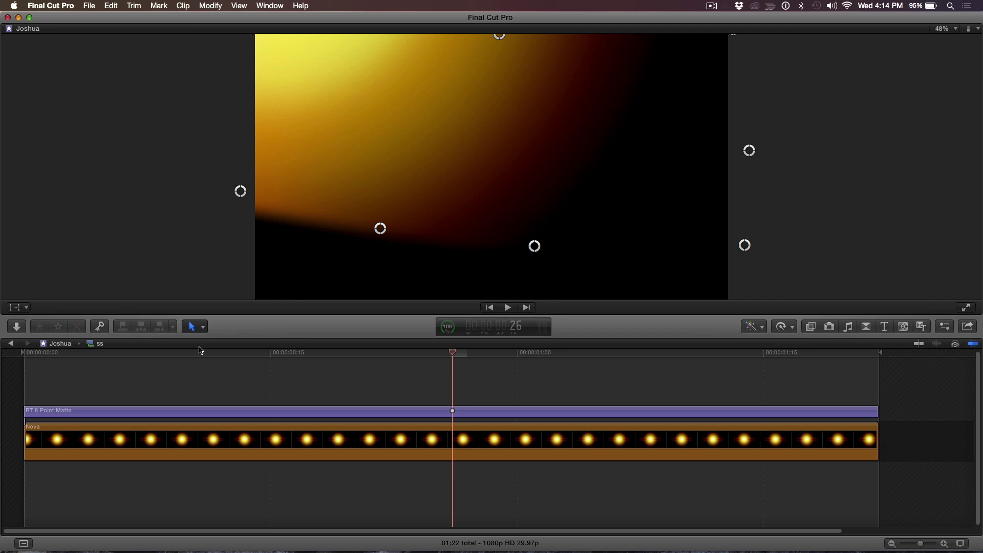
left_click(11, 344)
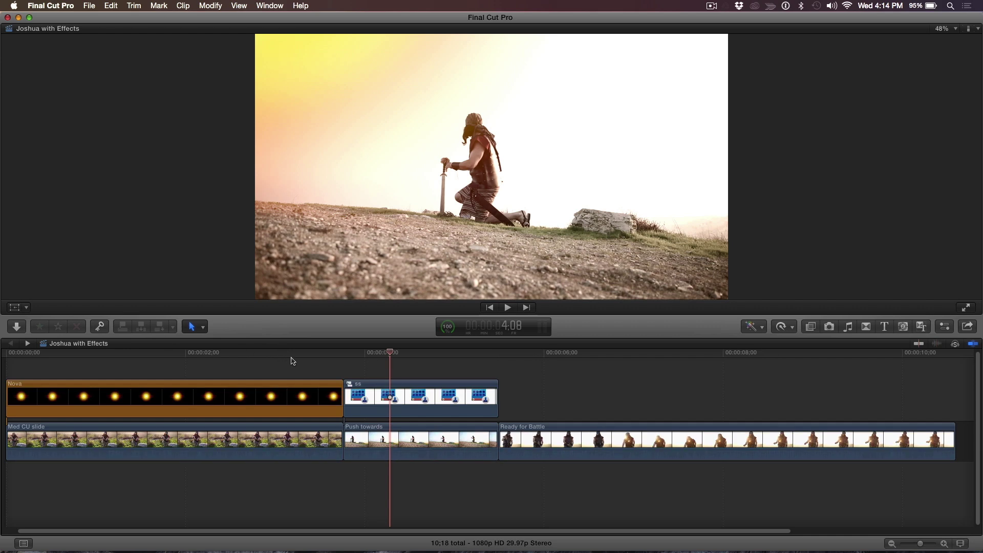
left_click_drag(386, 356, 430, 358)
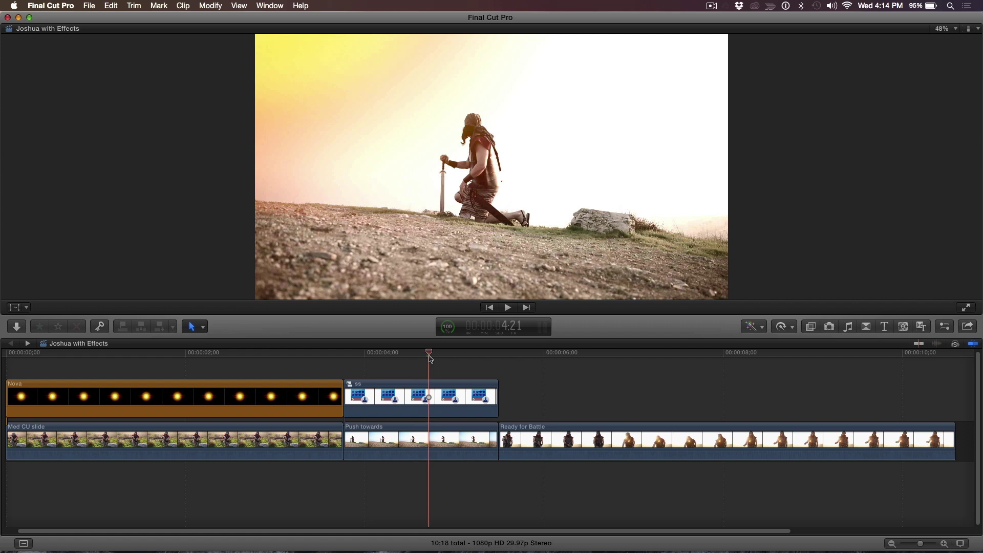
left_click_drag(429, 357, 522, 356)
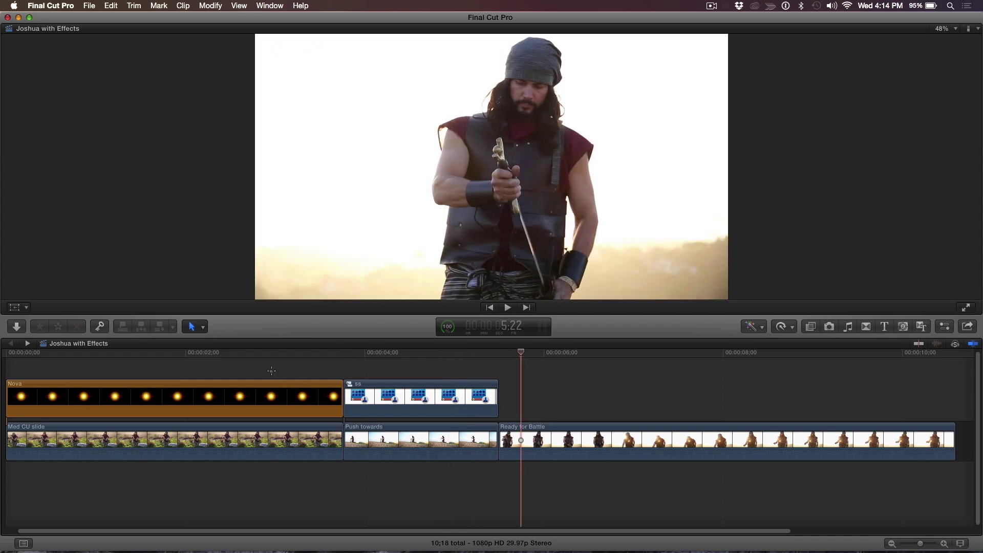
Select the four clips from Nova to Push towards and nest them as 'Josh CC'
left_click_drag(271, 370, 396, 448)
key("alt+g")
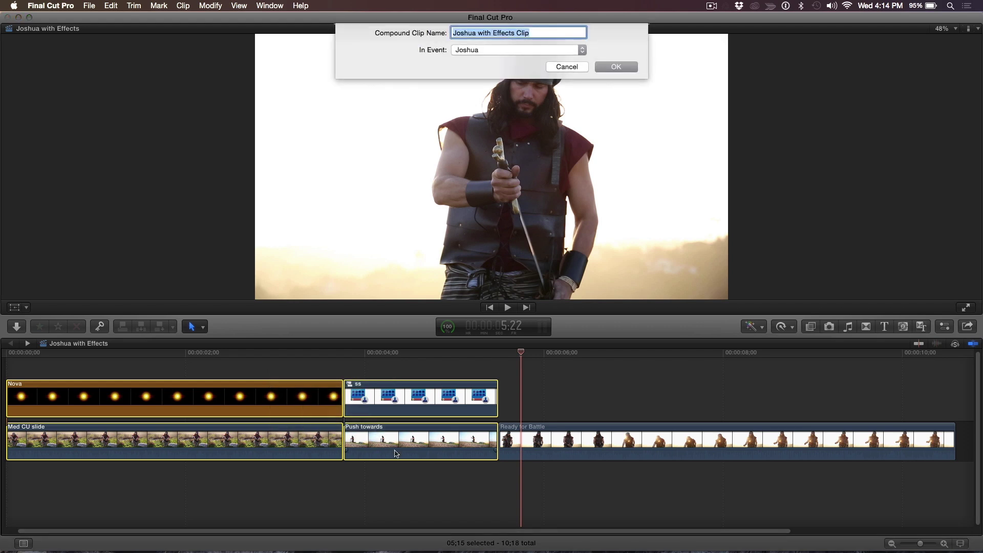
type("Josh CC")
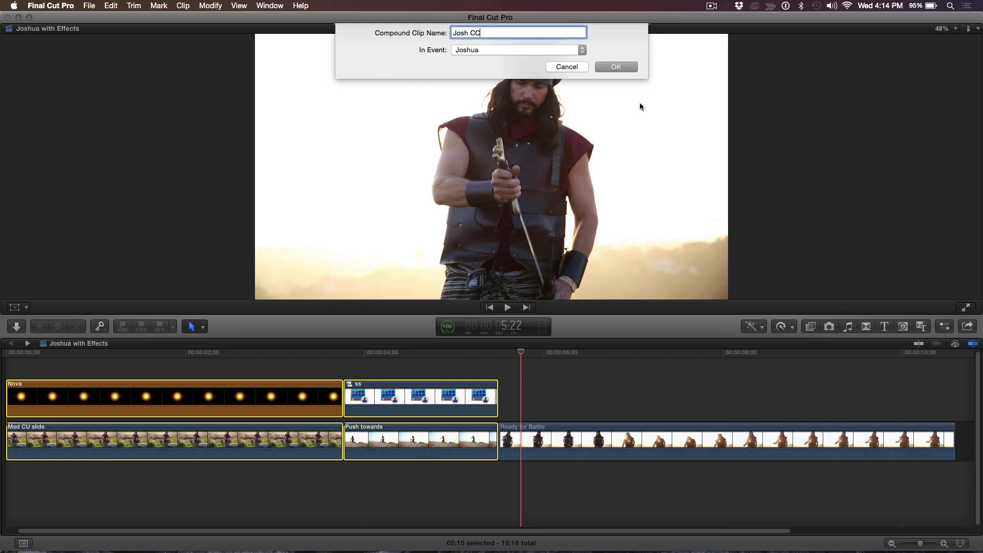
left_click(615, 67)
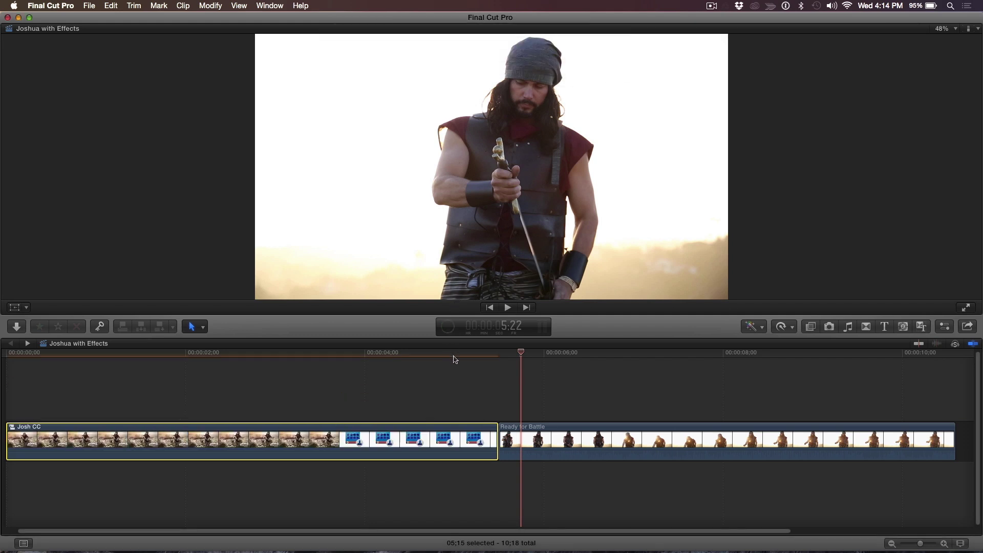
left_click_drag(457, 358, 251, 352)
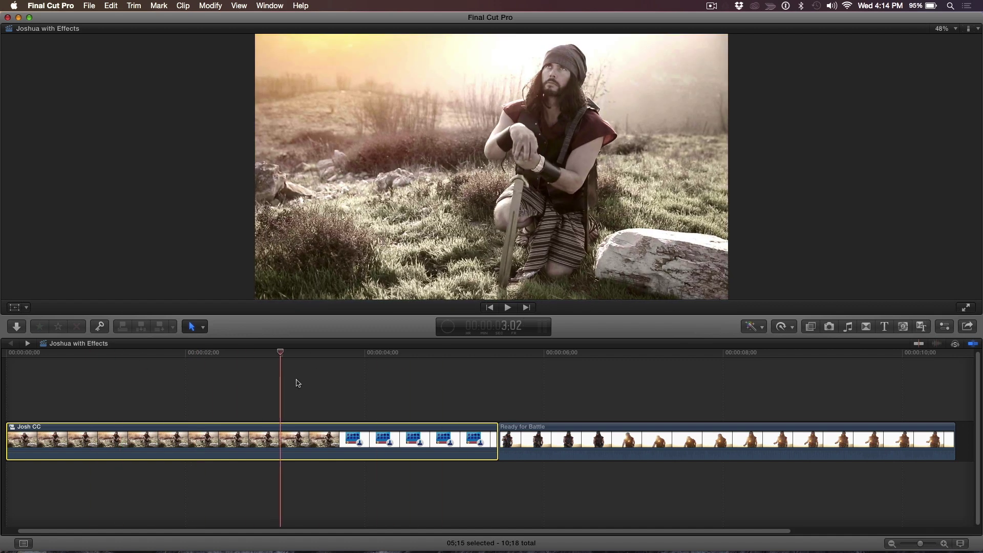
left_click(476, 393)
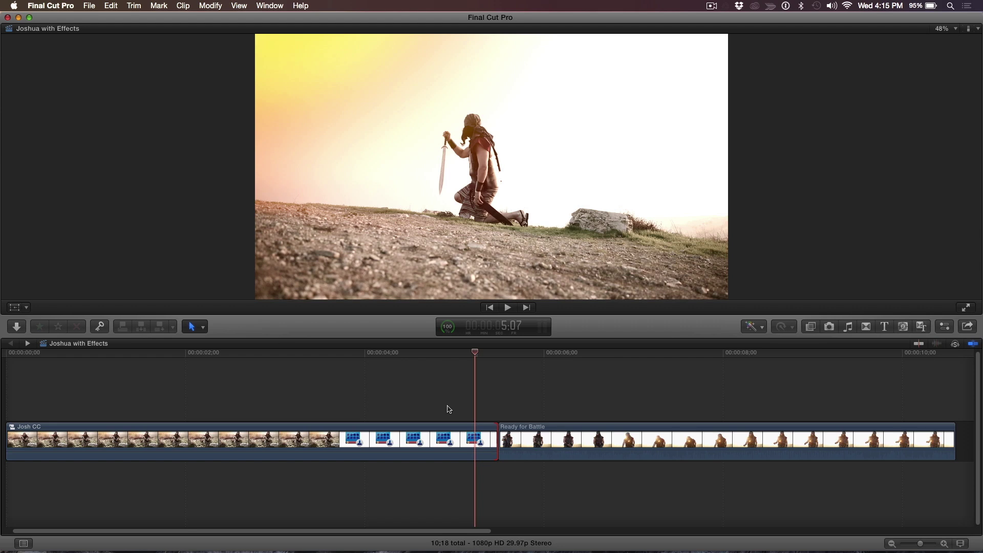
key("super+t")
left_click(433, 372)
Inside Josh CC, try lengthening Push towards, undo it, and select Push towards
double_click(326, 437)
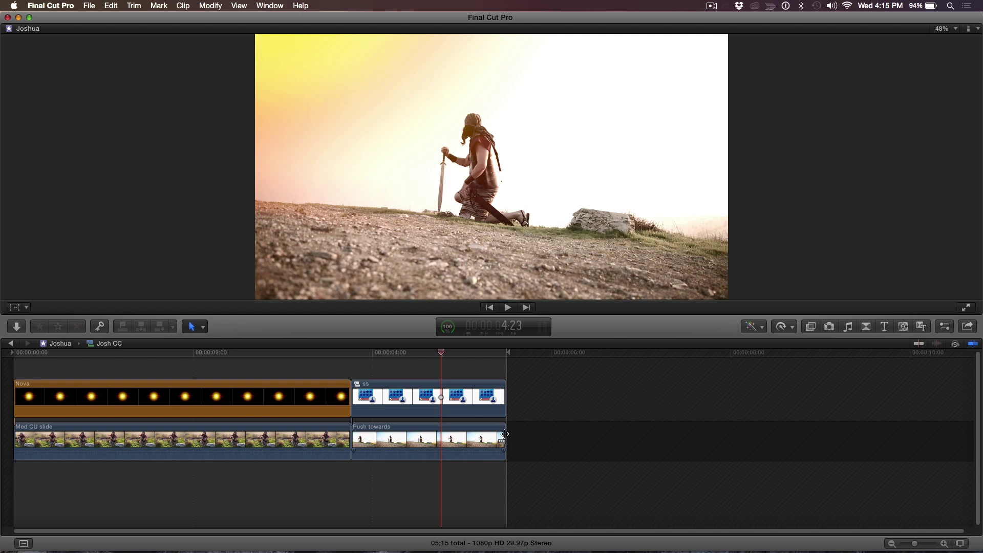
left_click_drag(503, 434, 590, 437)
key("super+z")
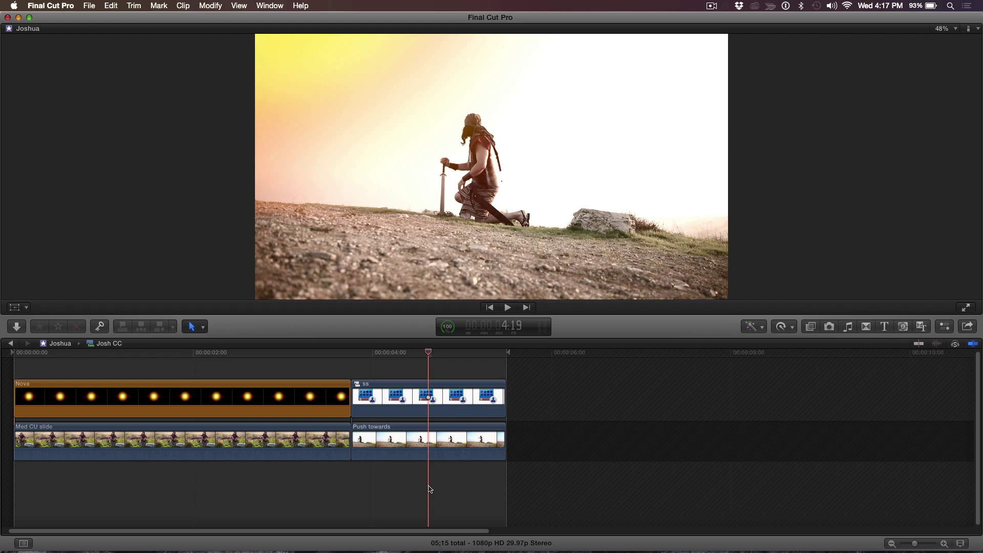
left_click(470, 453)
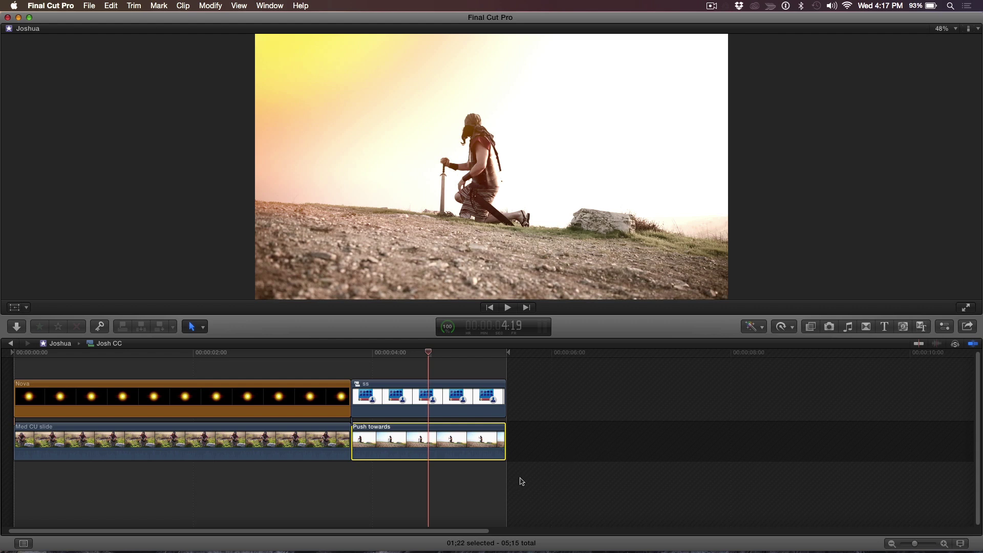
Give Push towards a 4-second duration, then select the ss connected clip
mouse_move(505, 445)
left_mouse_down()
mouse_move(591, 448)
mouse_move(506, 449)
left_mouse_up()
key("ctrl+d")
type("110")
key("Return")
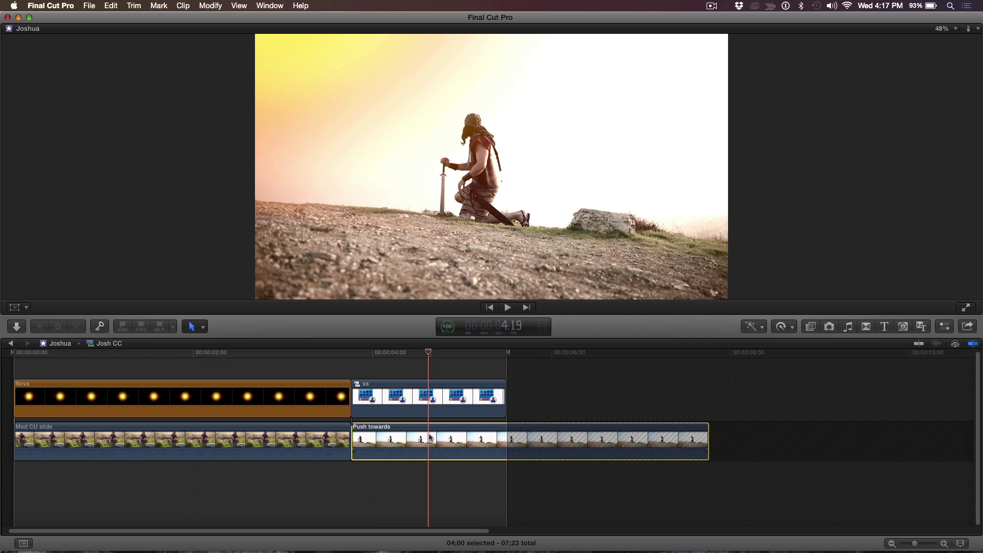
left_click(471, 368)
left_click(485, 408)
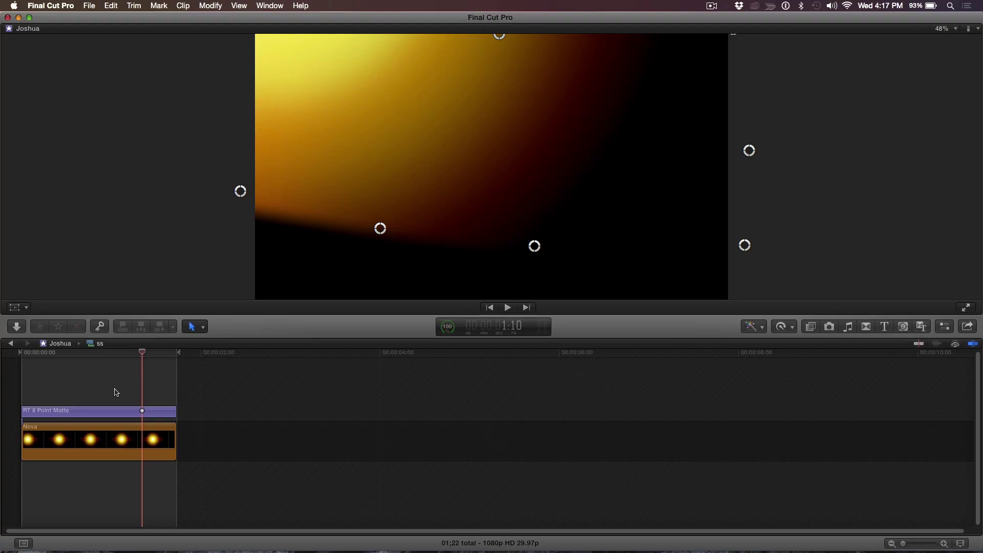
Set both RT 8 Point Matte and Nova inside ss to a 4-second duration
left_click_drag(116, 400, 124, 443)
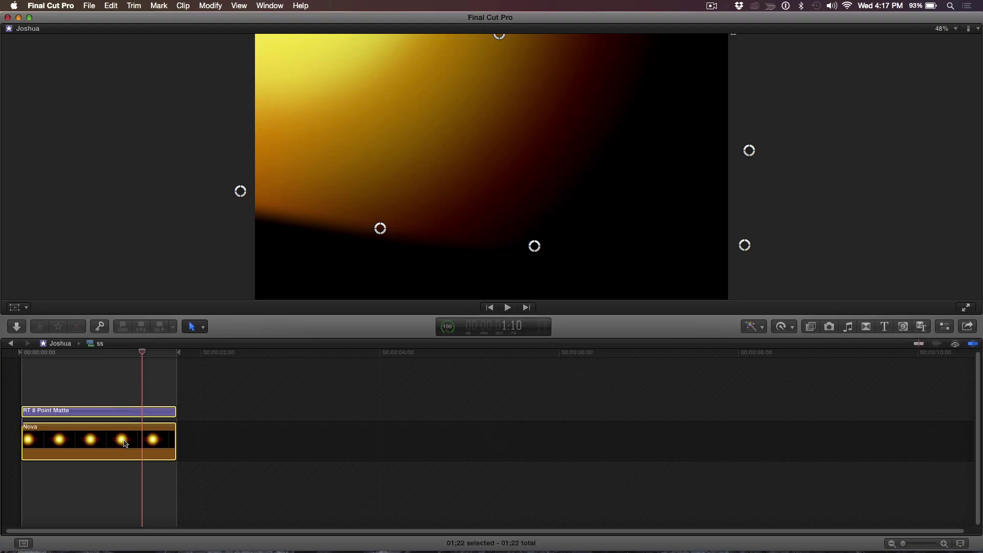
key("ctrl+d")
type("110")
key("Return")
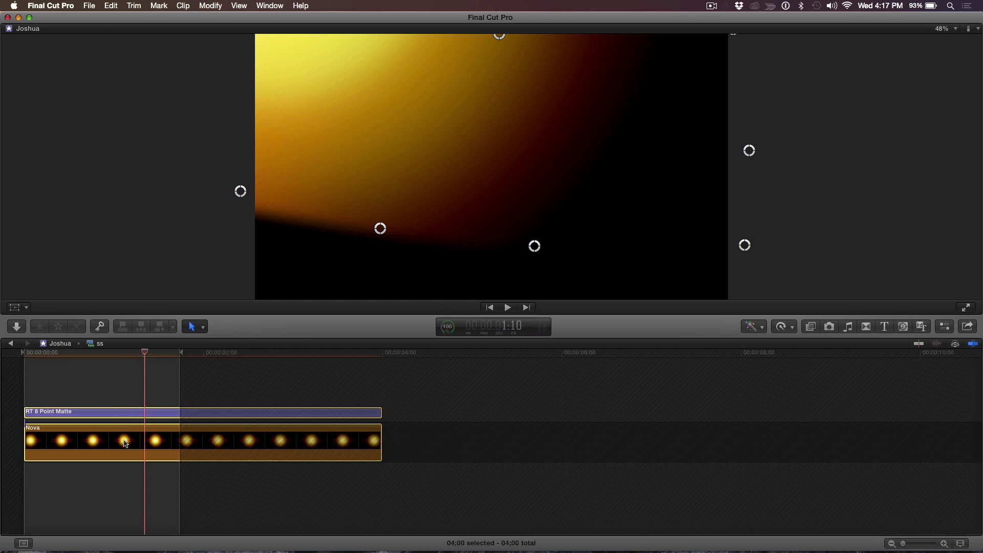
Back in Josh CC, stretch ss to end with Push towards and return to the project
left_click(11, 343)
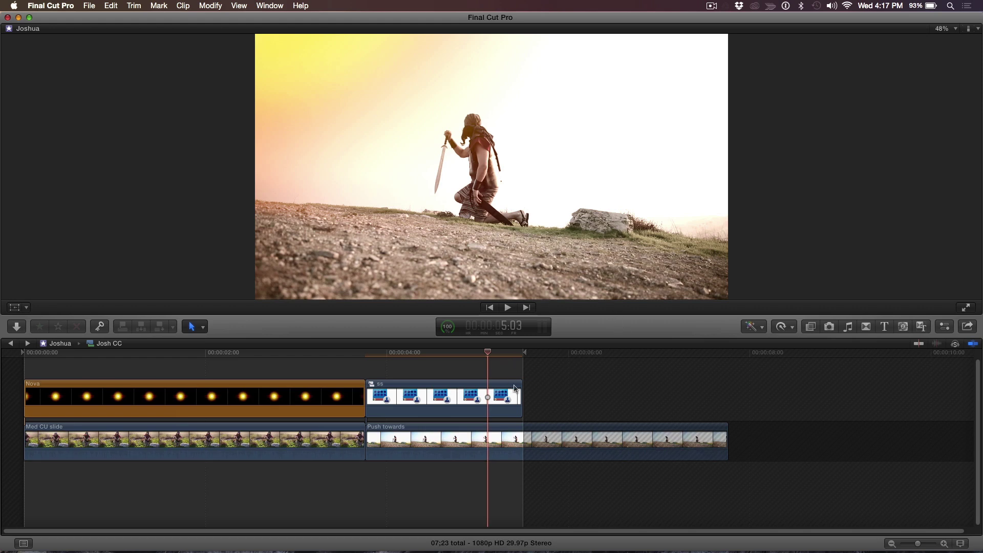
left_click_drag(520, 392, 731, 398)
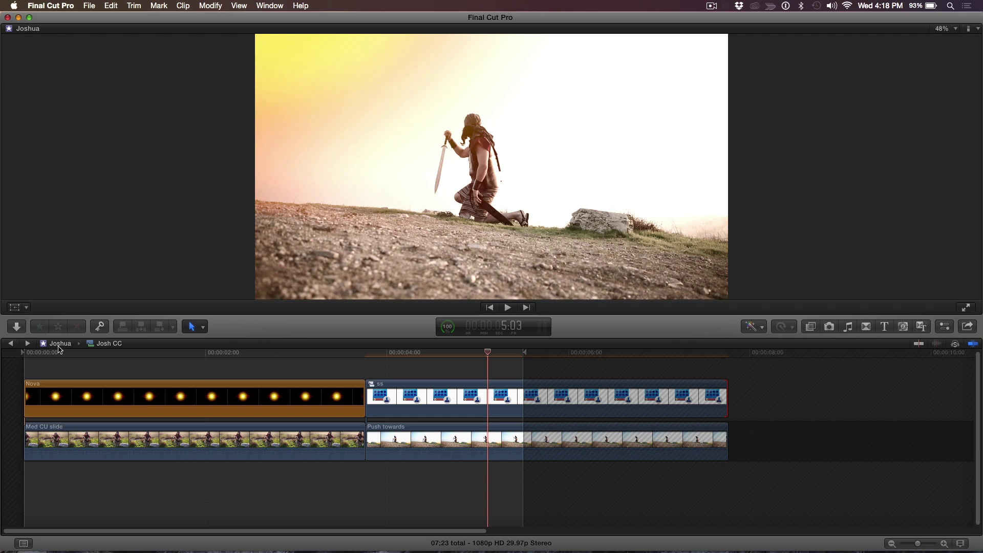
left_click(12, 344)
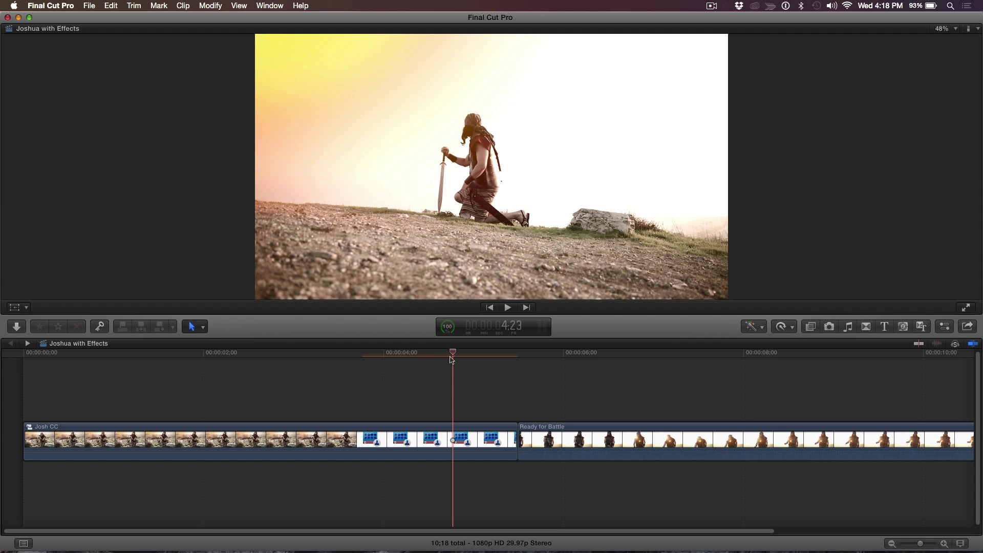
Add a cross dissolve at the Josh CC / Ready for Battle edit point and preview it
left_click(501, 398)
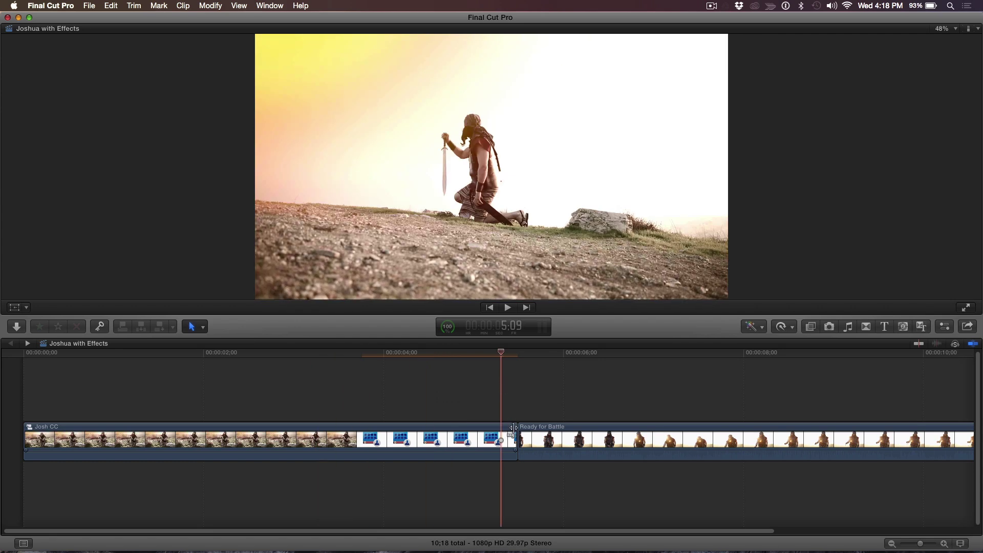
left_click(513, 428)
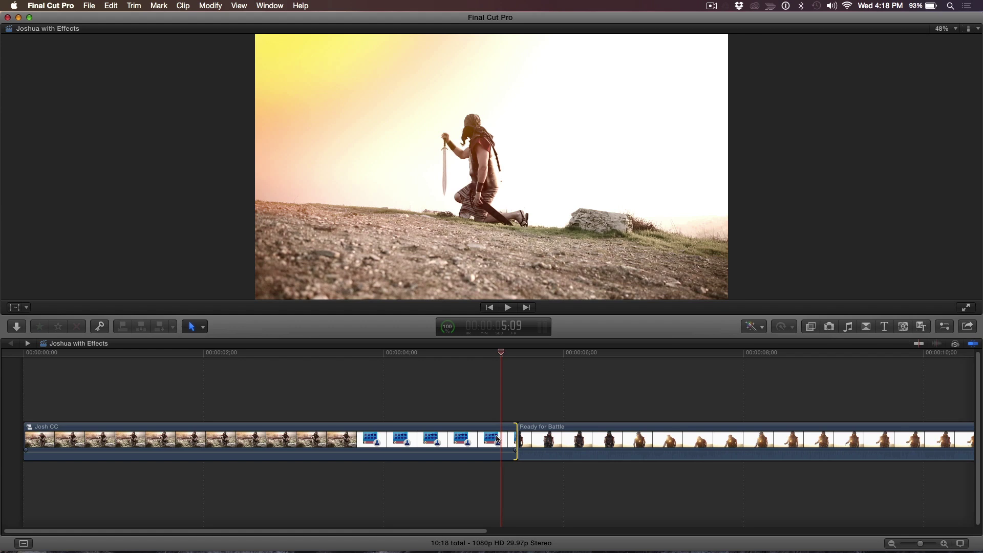
key("super+t")
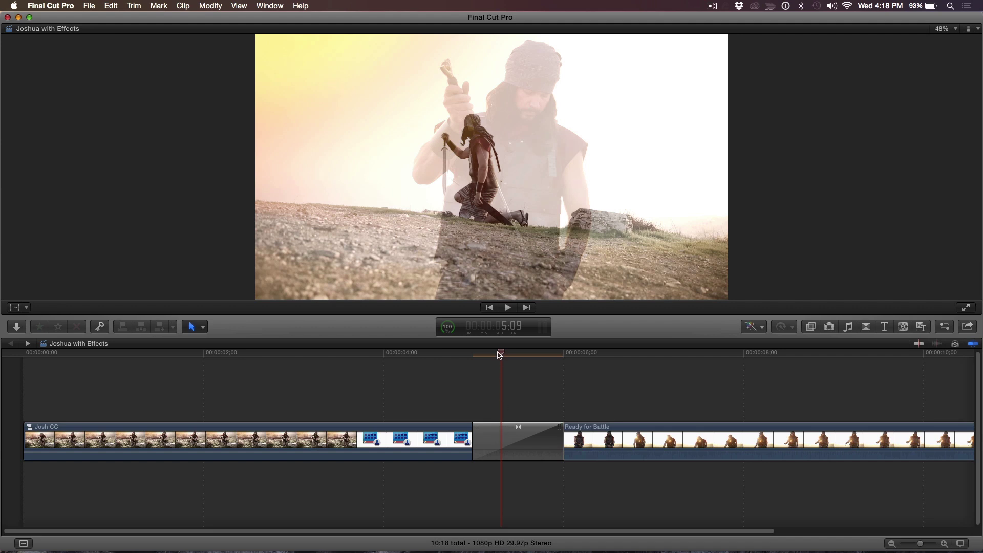
left_click_drag(502, 357, 338, 365)
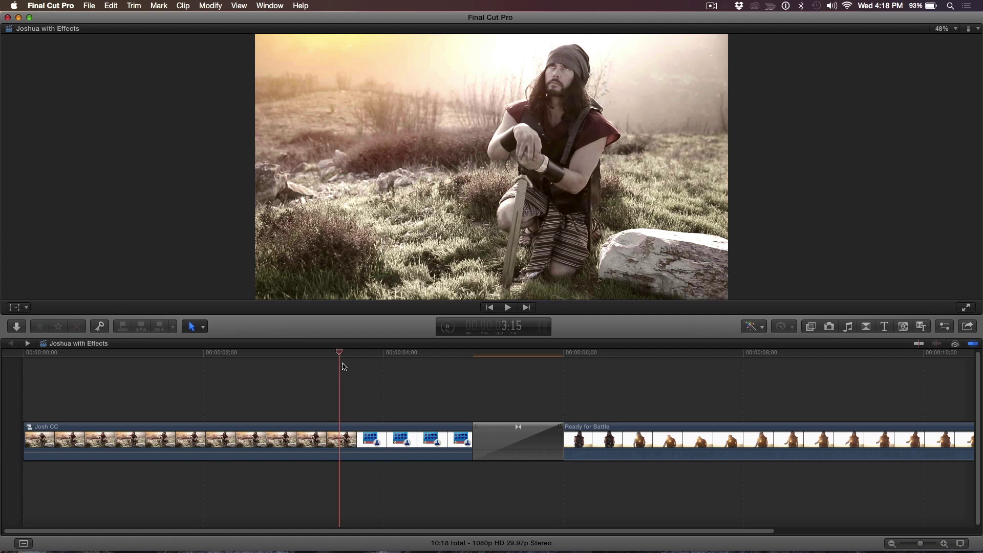